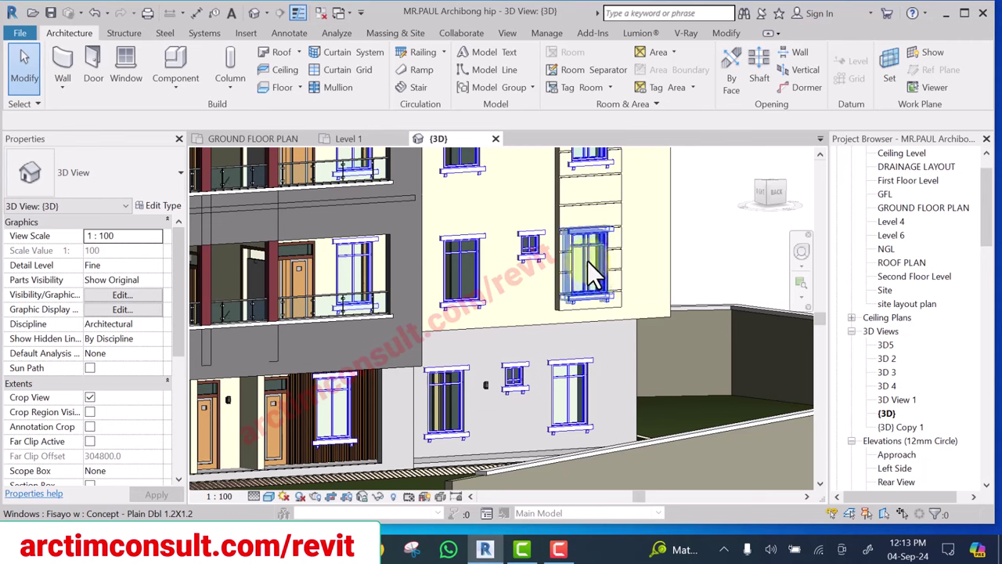
Select a Fisayo w Plain Dbl 1.2X1.2 window on the building facade in the 3D view
left_click(699, 241)
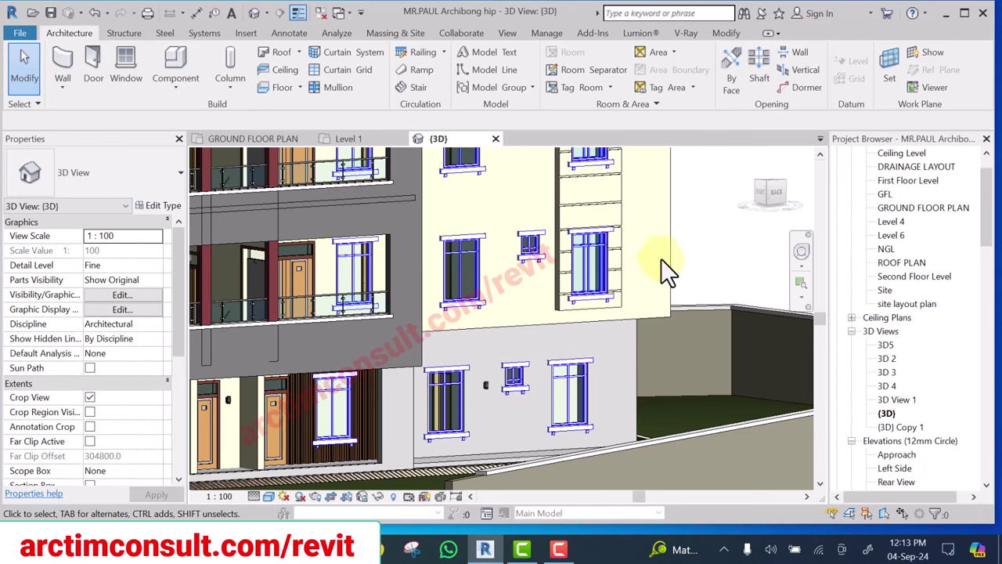
middle_click_drag(660, 259, 637, 306)
left_click(566, 311)
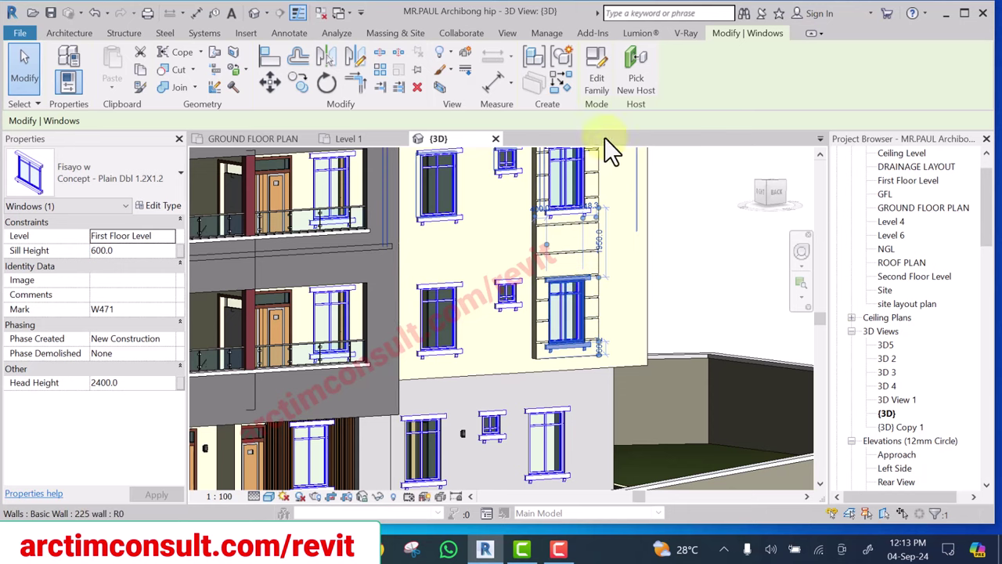
Open the Fisayo w window family in the Family Editor and bring up Load into Projects
left_click(593, 75)
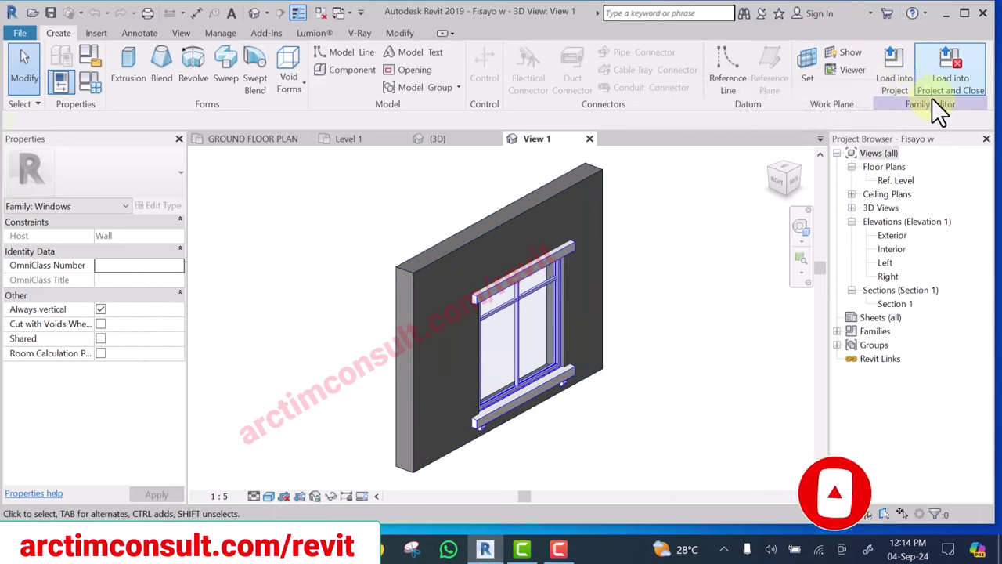
left_click(897, 56)
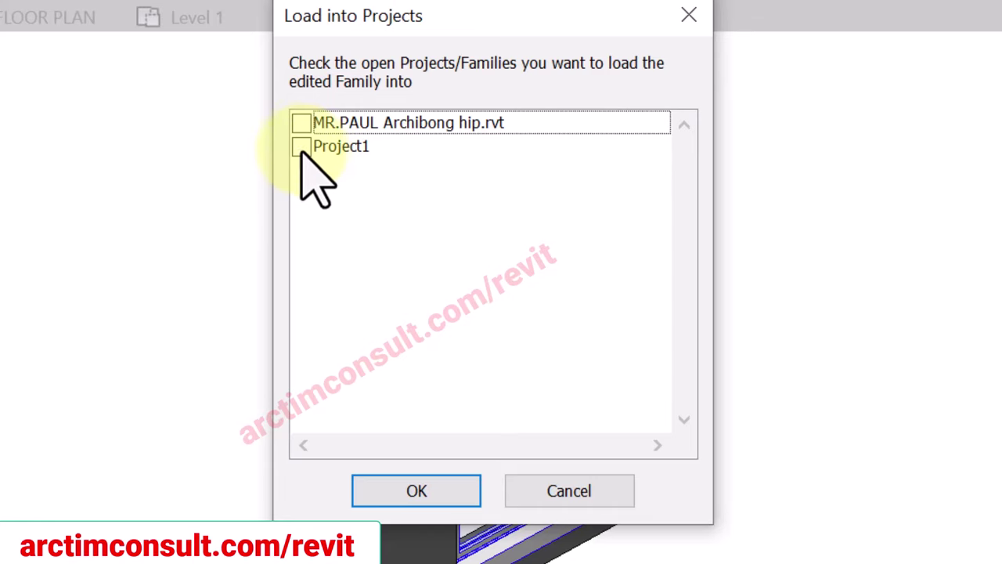
Load the Fisayo w family into Project1 and begin placing it on Level 1
left_click(301, 147)
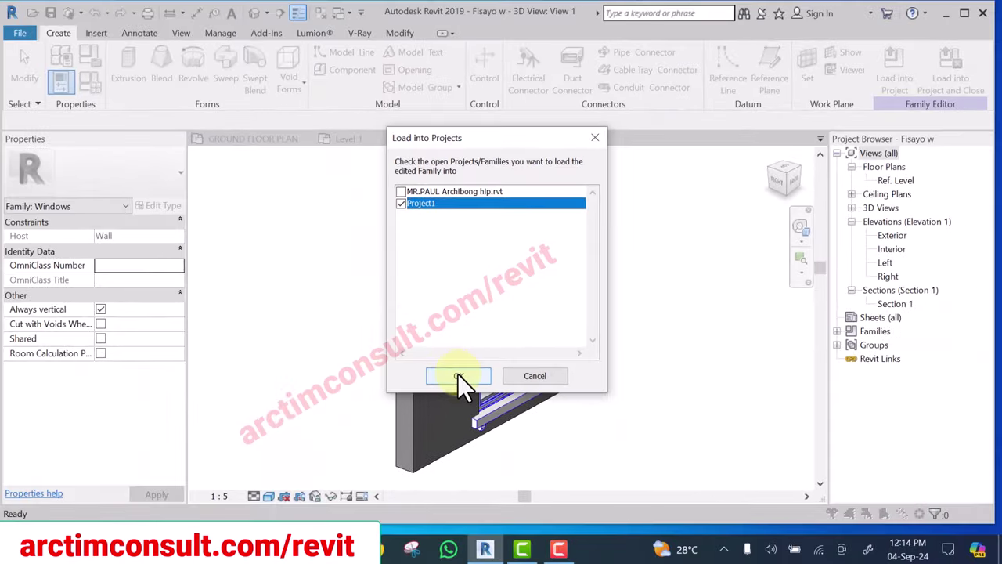
left_click(432, 439)
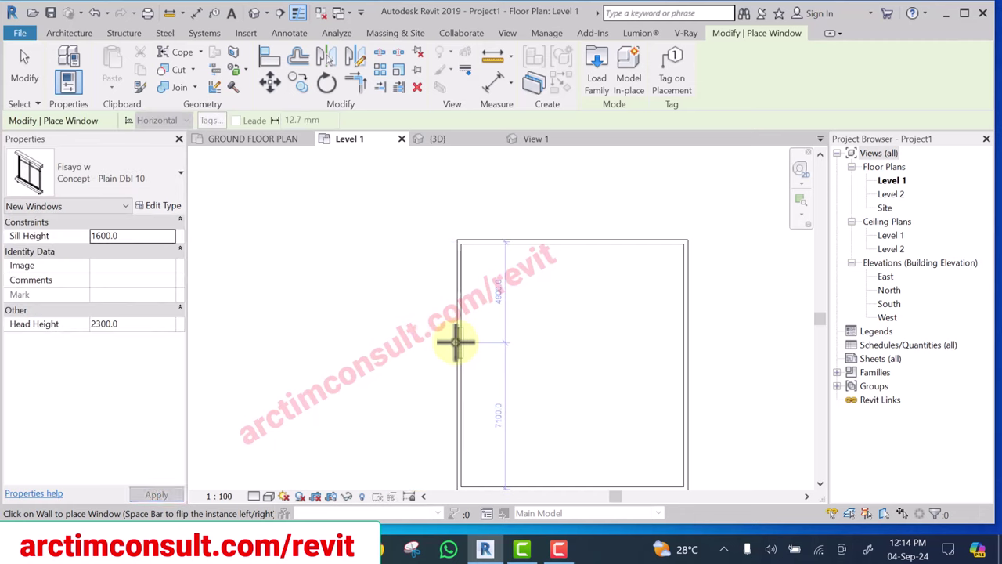
Place Fisayo w windows in the left and top walls of Level 1, then delete both
left_click(457, 342)
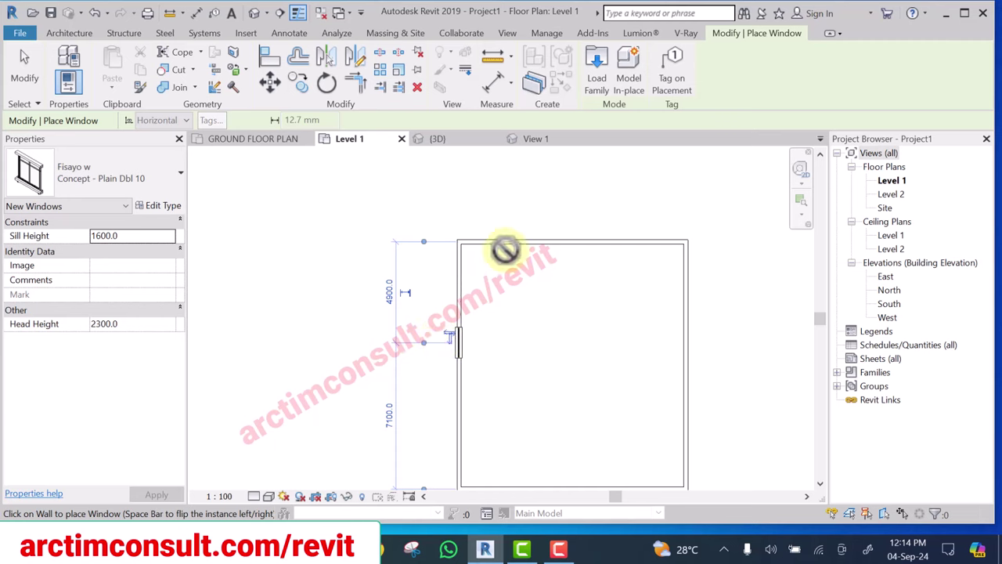
scroll(548, 235, "up", 1)
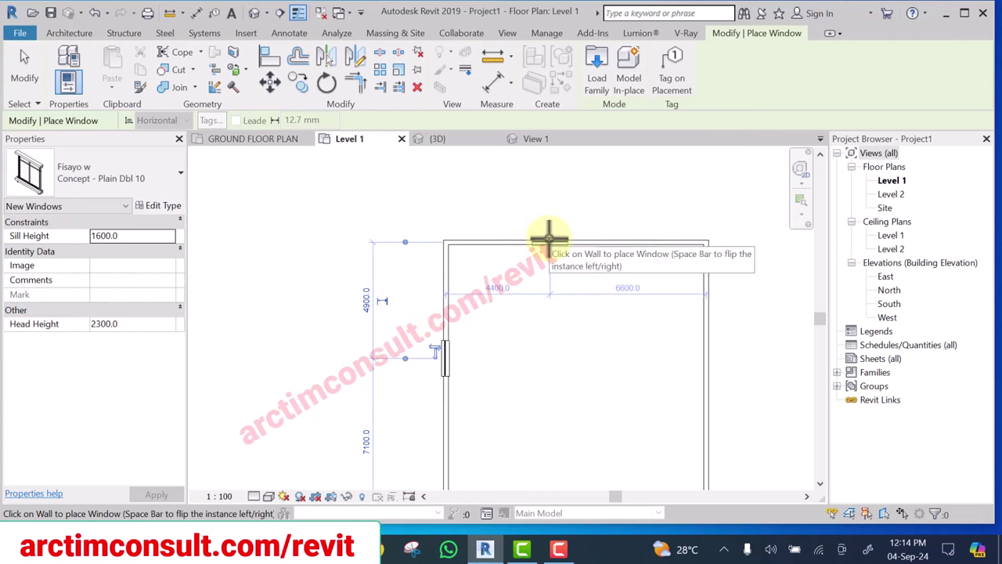
left_click(548, 241)
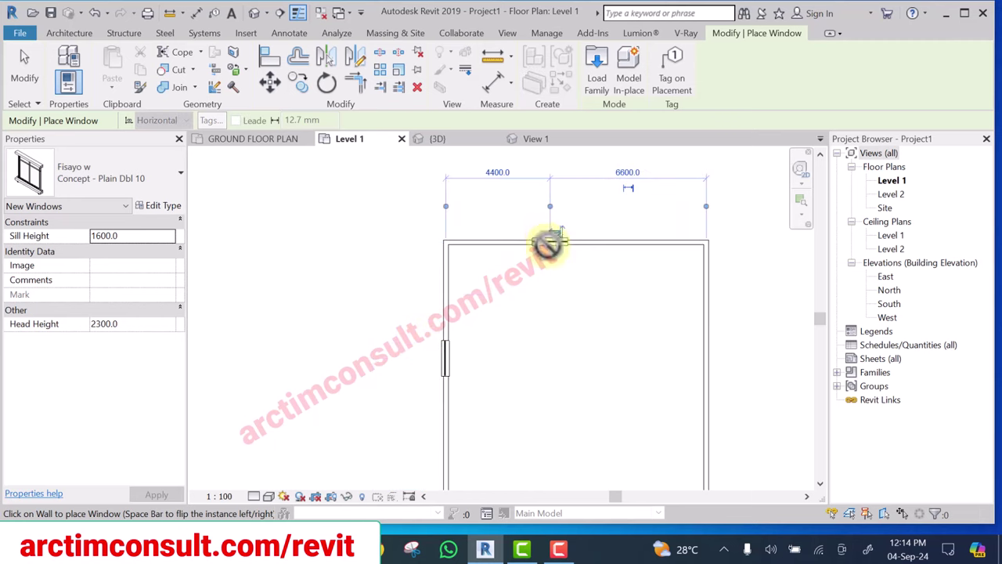
left_click(24, 55)
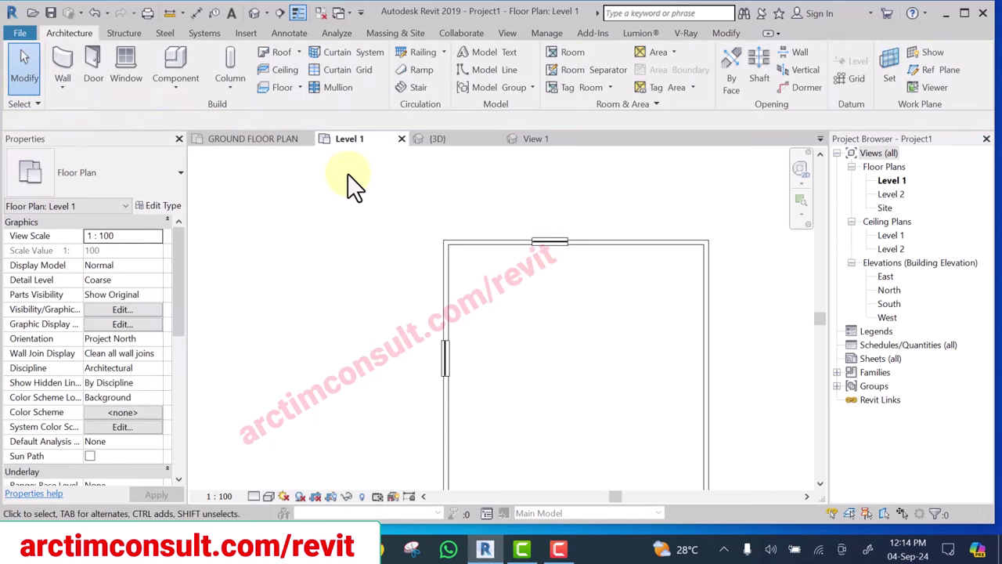
left_click_drag(347, 174, 653, 419)
left_click(657, 429)
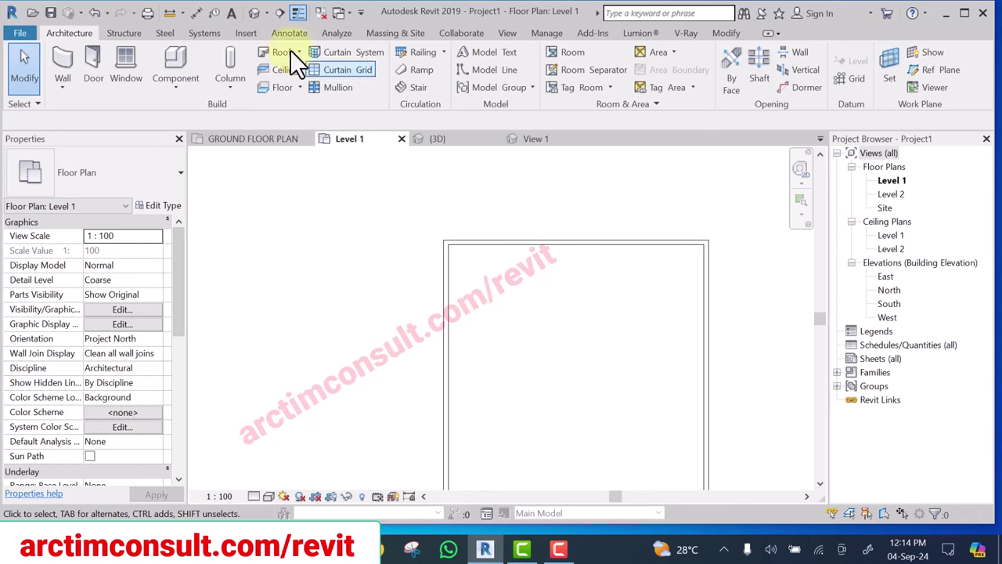
Close inactive views and open the original building project's GROUND FLOOR PLAN
left_click(323, 15)
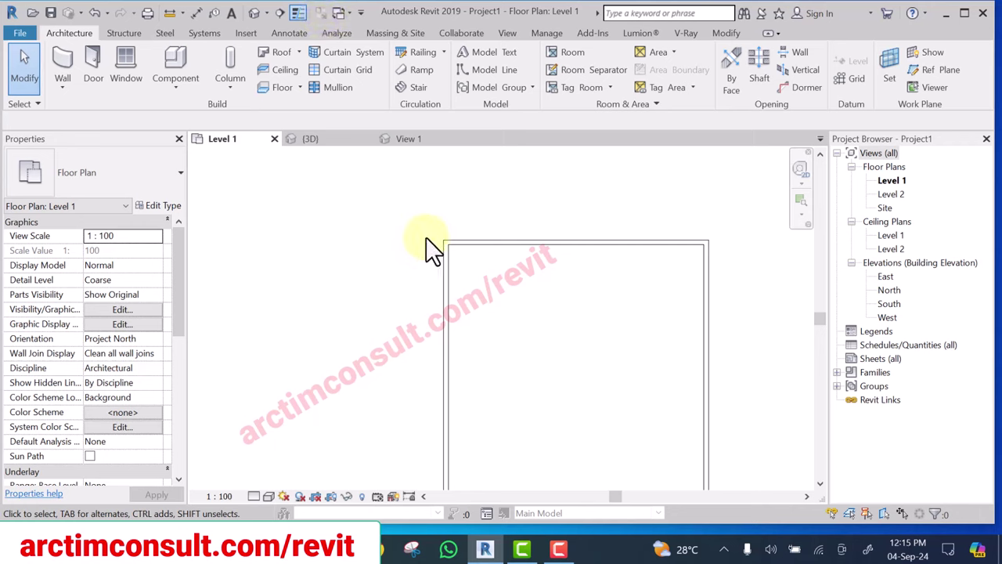
left_click(319, 140)
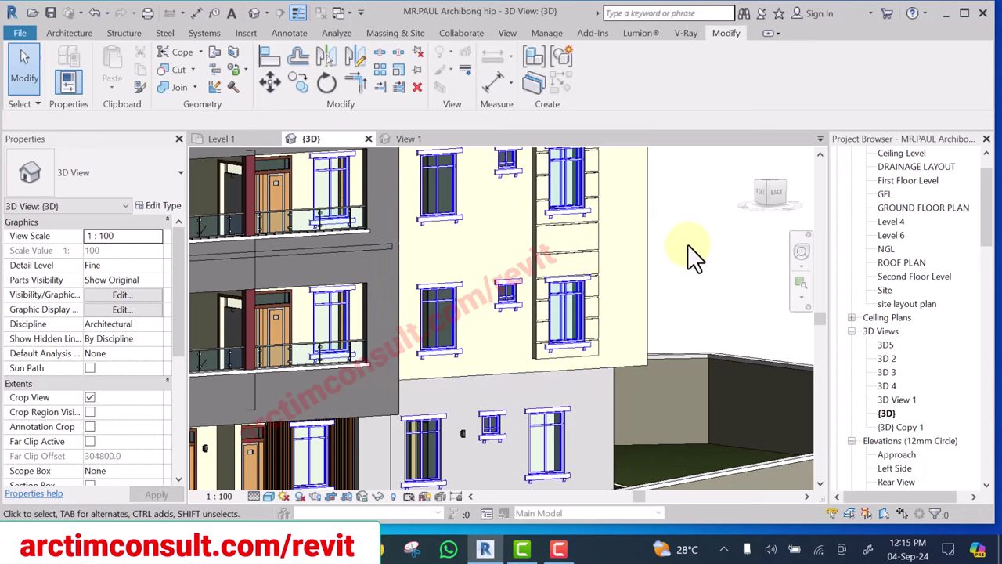
middle_click_drag(697, 277, 705, 305)
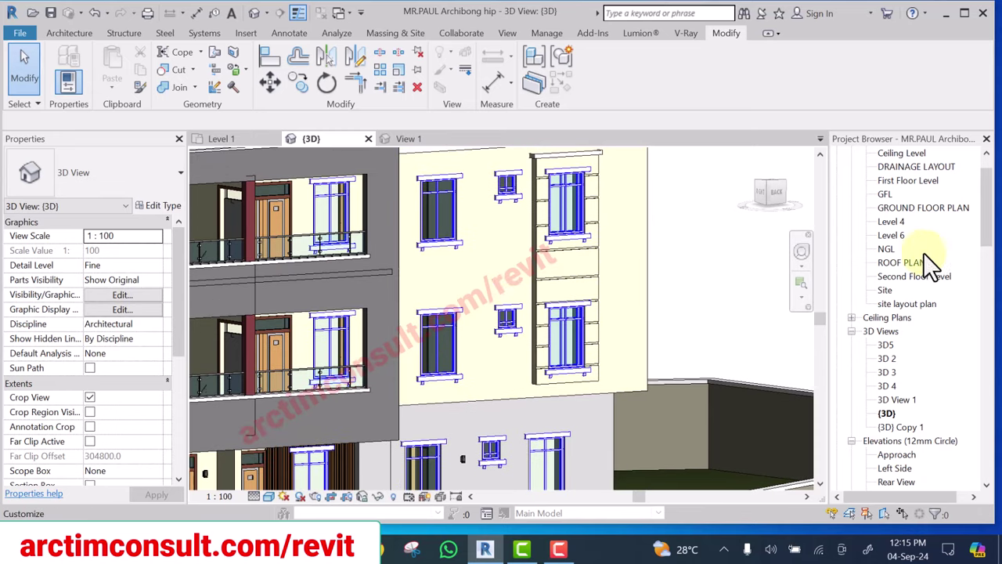
double_click(914, 207)
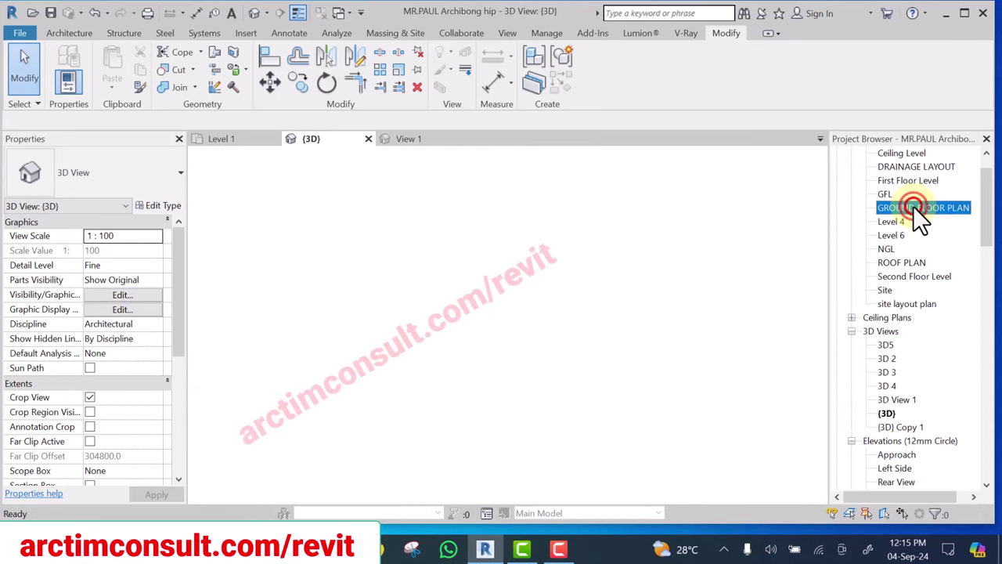
Open the First Floor Level plan and zoom in on the bedroom wall and its windows
left_click(911, 182)
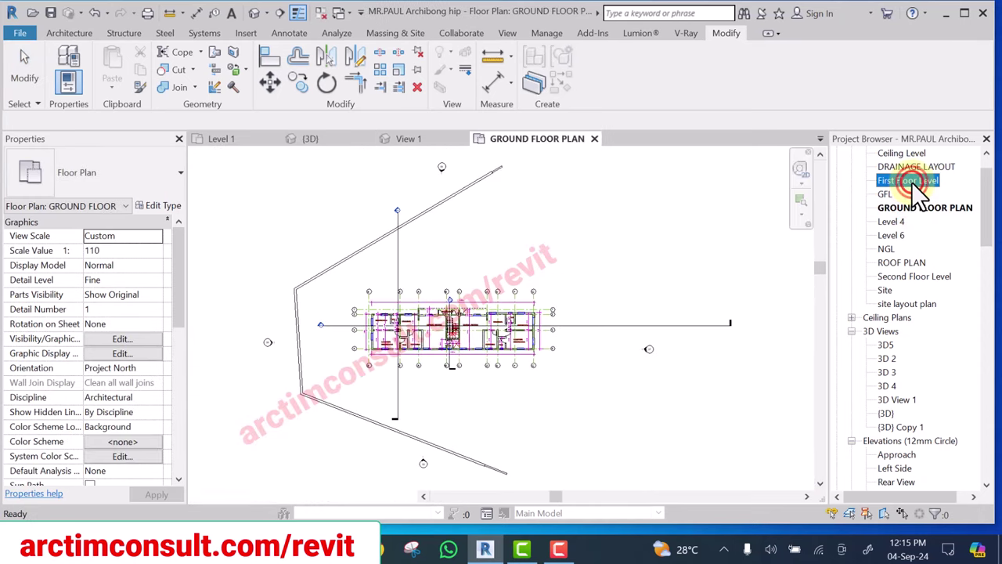
double_click(911, 182)
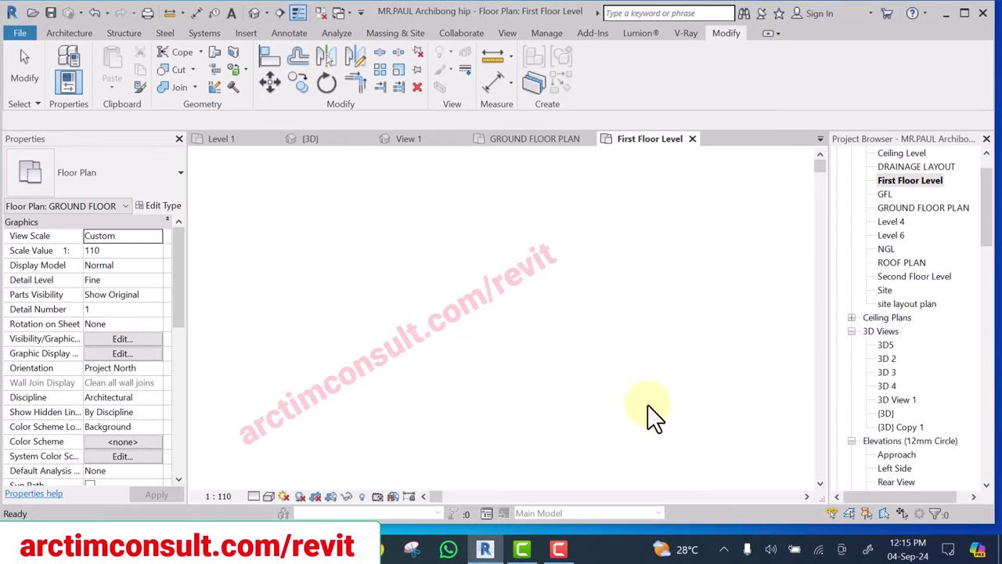
scroll(438, 313, "up", 8)
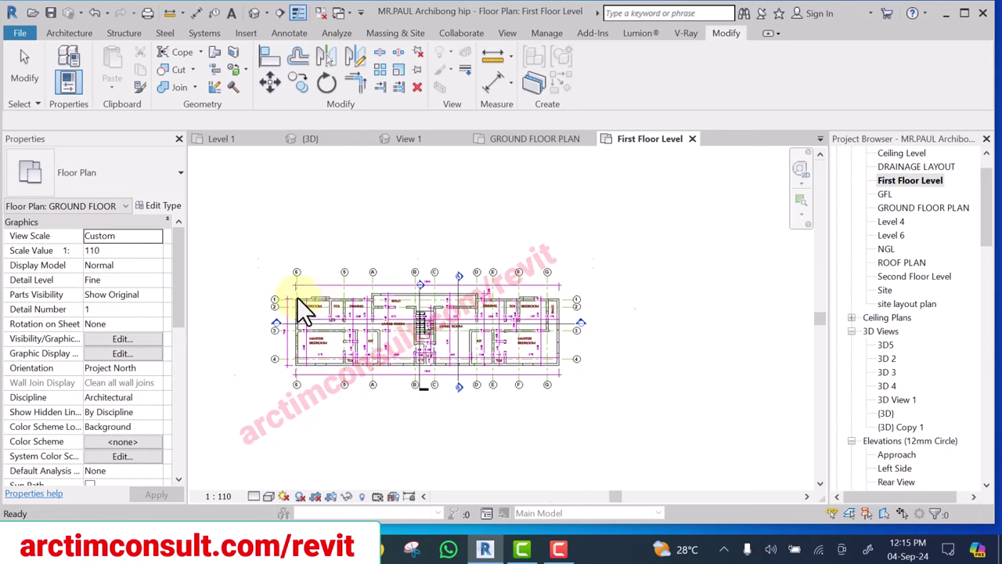
scroll(404, 364, "up", 5)
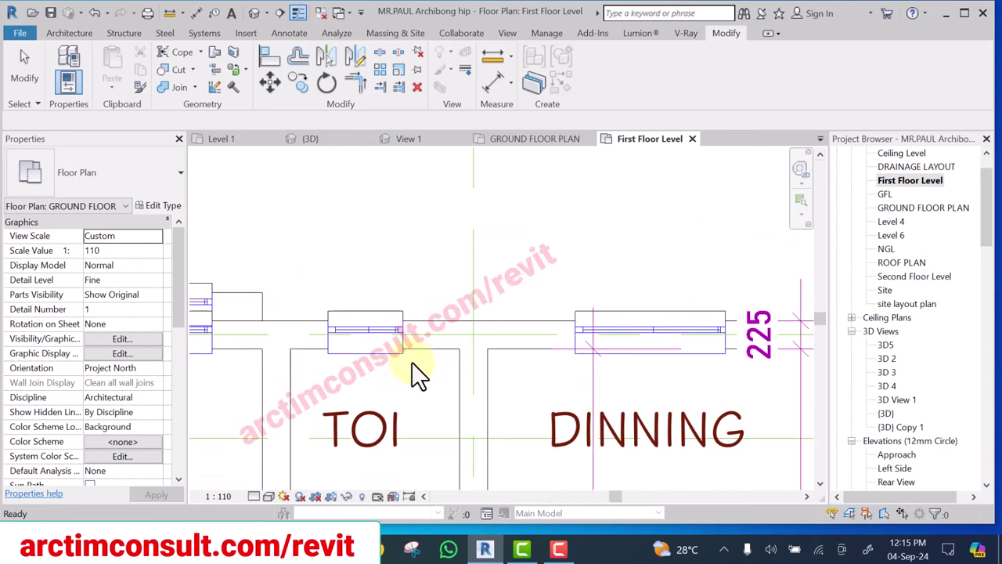
scroll(438, 354, "down", 3)
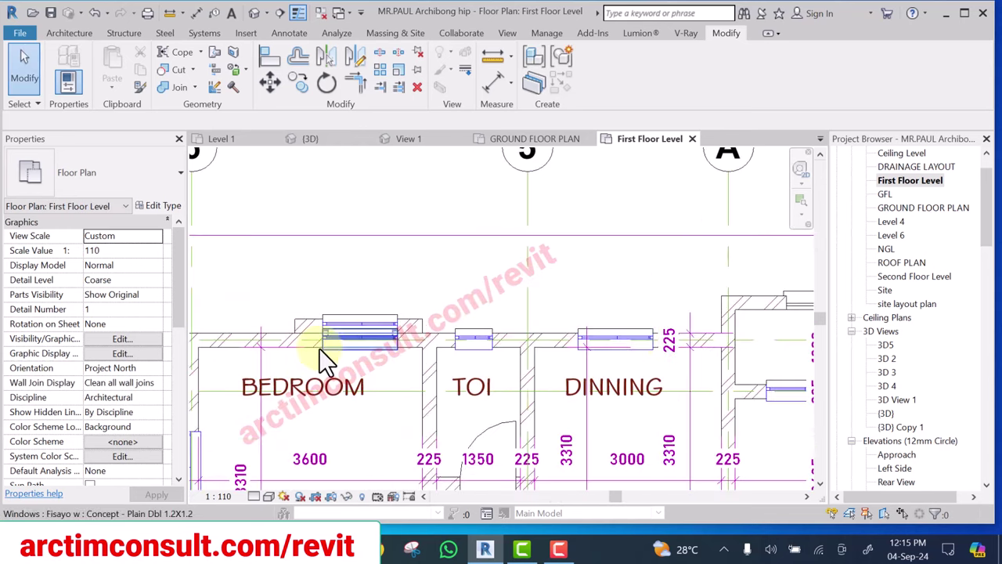
scroll(261, 347, "up", 3)
scroll(261, 347, "up", 2)
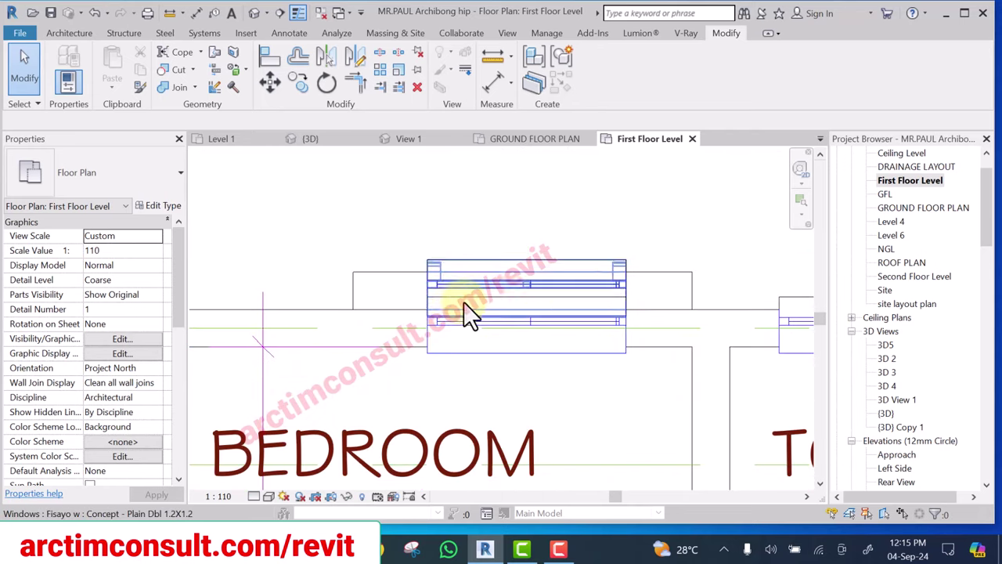
left_click_drag(726, 231, 289, 299)
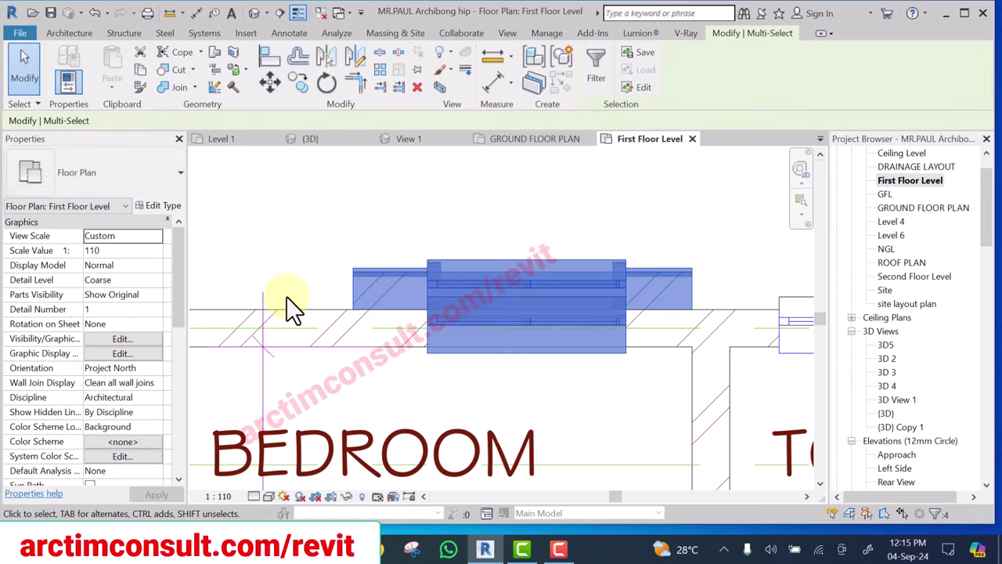
left_click(351, 219)
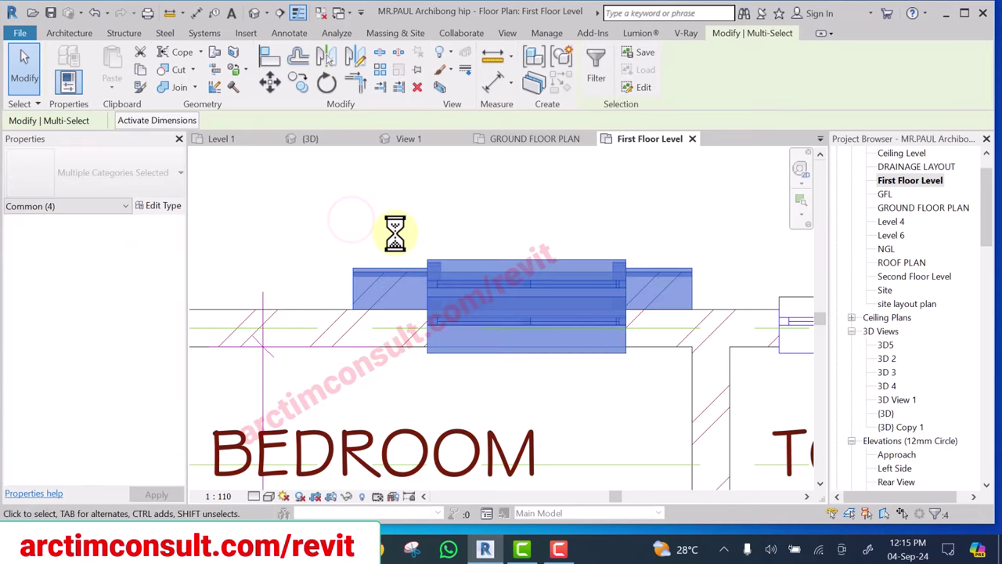
scroll(392, 235, "down", 2)
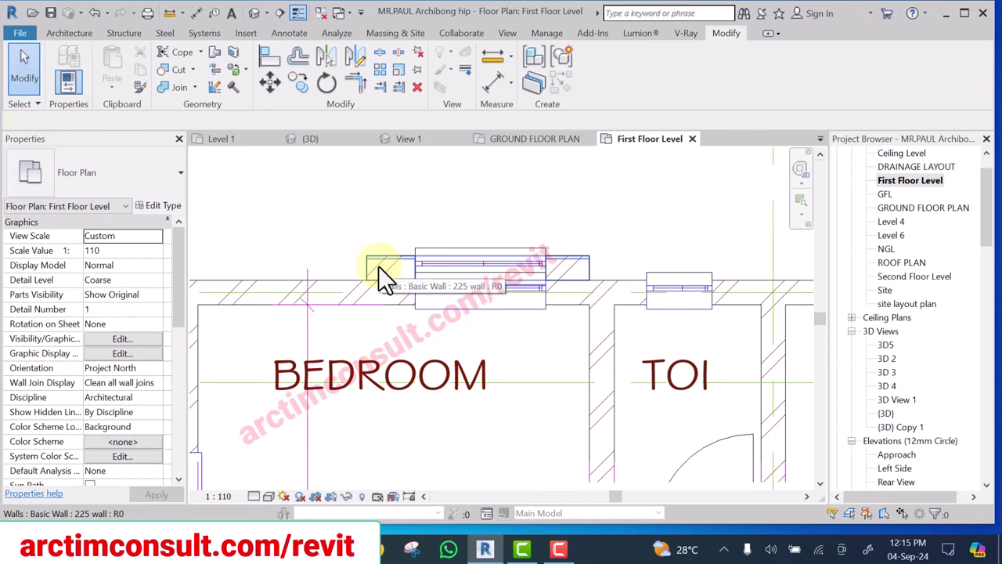
Select the three elements at the bedroom's top-wall window opening and copy them to the clipboard
left_click_drag(656, 223, 313, 280)
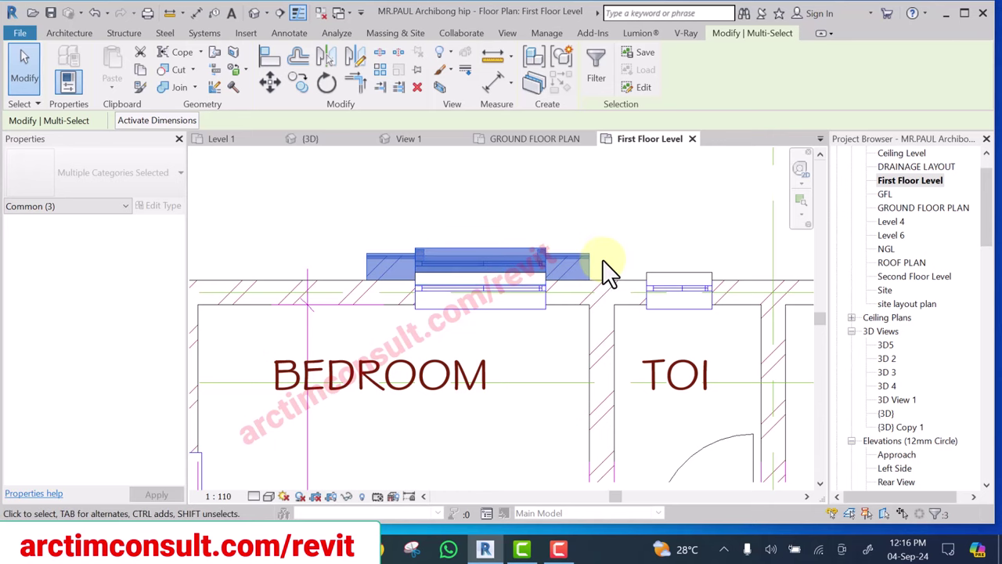
left_click(139, 68)
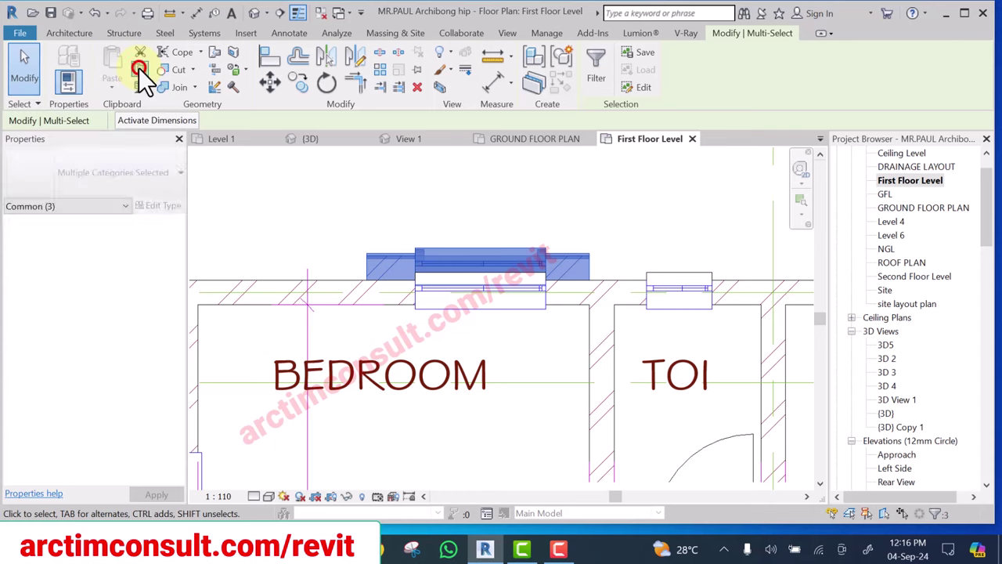
Close inactive views and switch to Project1's Level 1 plan showing its four empty walls
left_click(320, 13)
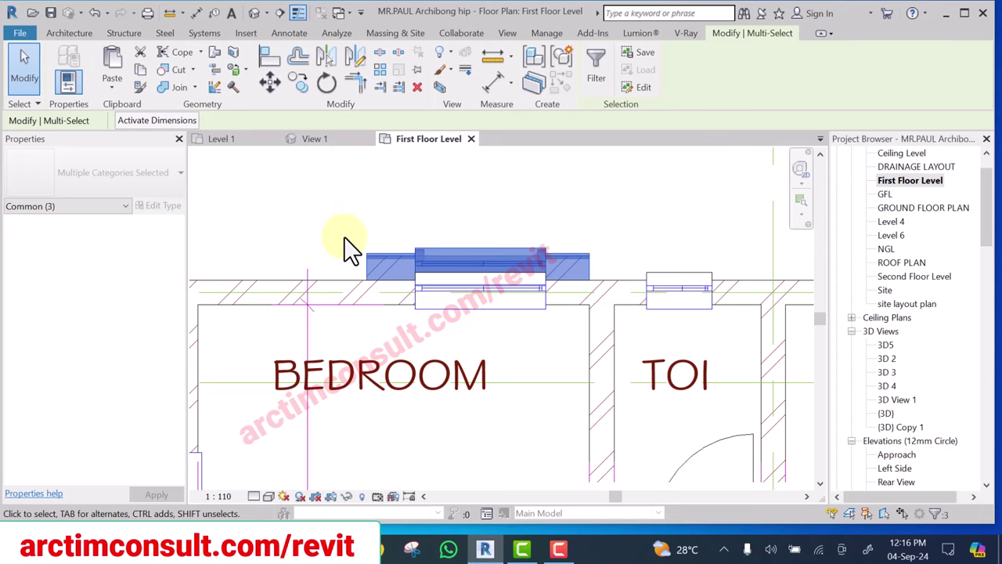
left_click(315, 139)
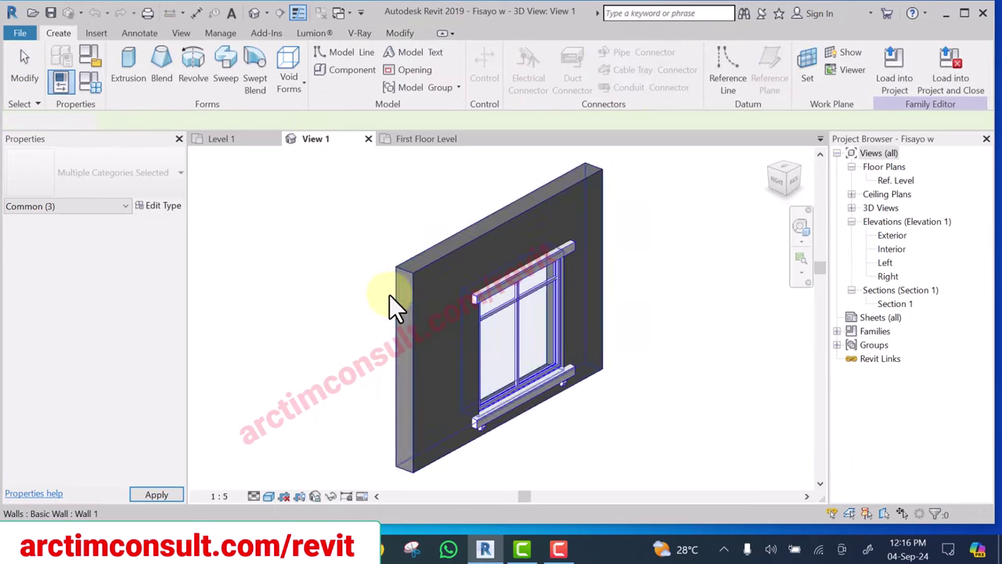
left_click(227, 139)
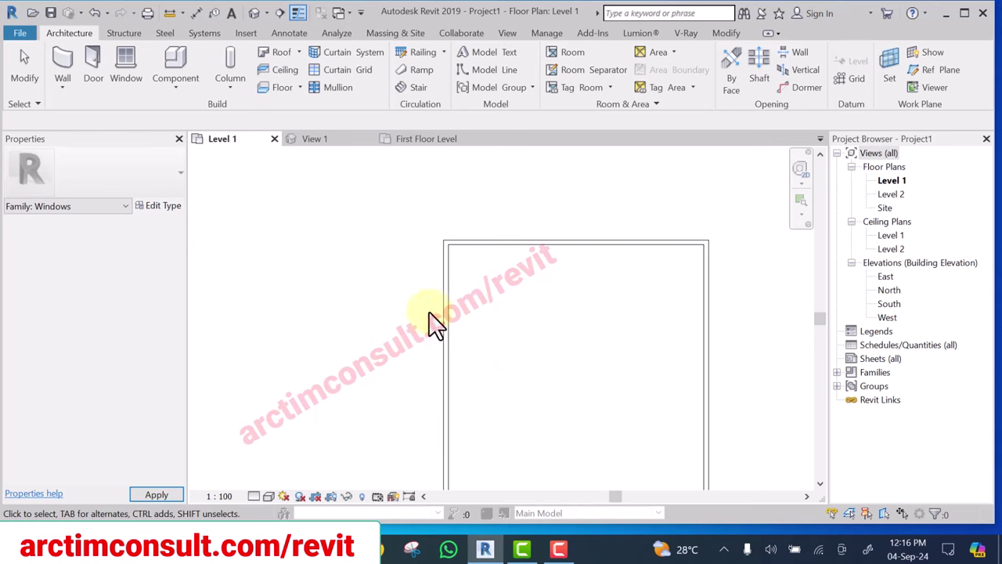
key("Escape")
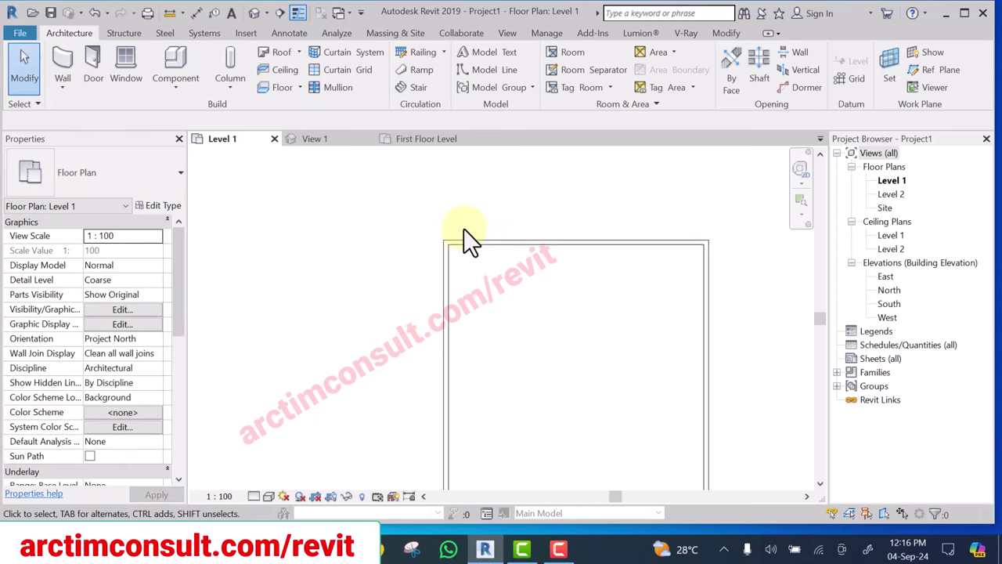
scroll(463, 227, "down", 3)
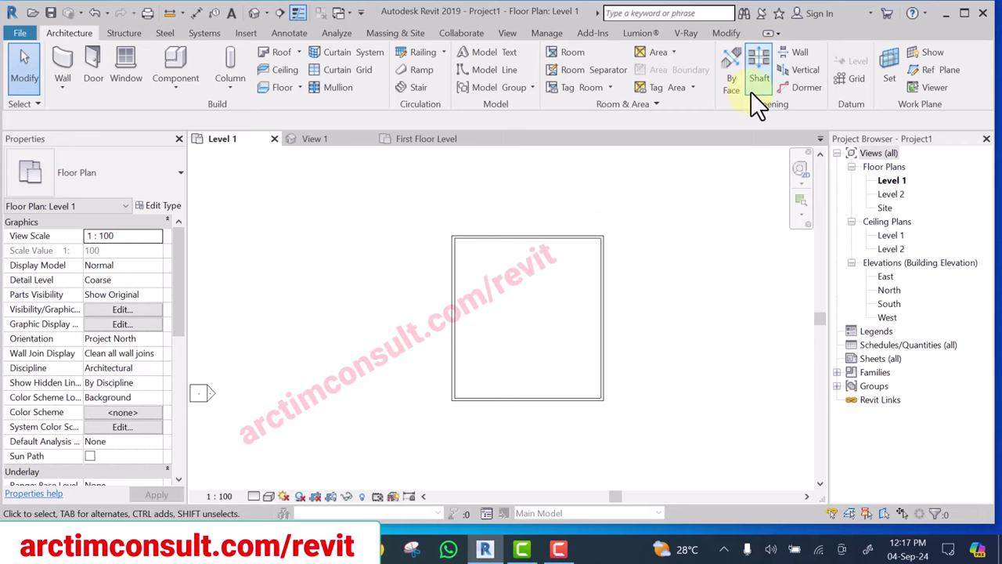
Paste the copied Fisayo w window group into Level 1 left of the walls, keeping existing types
left_click(725, 33)
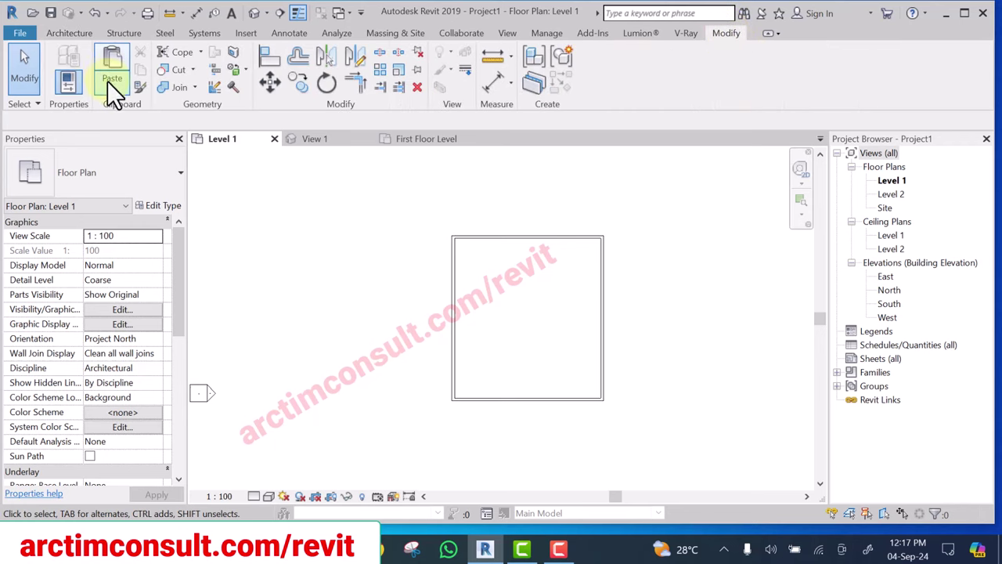
left_click(110, 57)
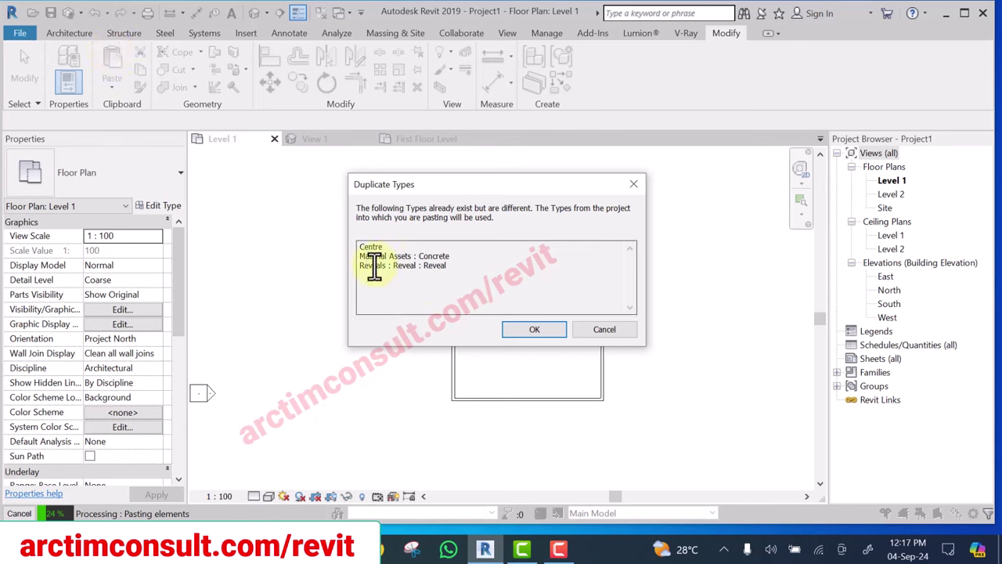
left_click(533, 329)
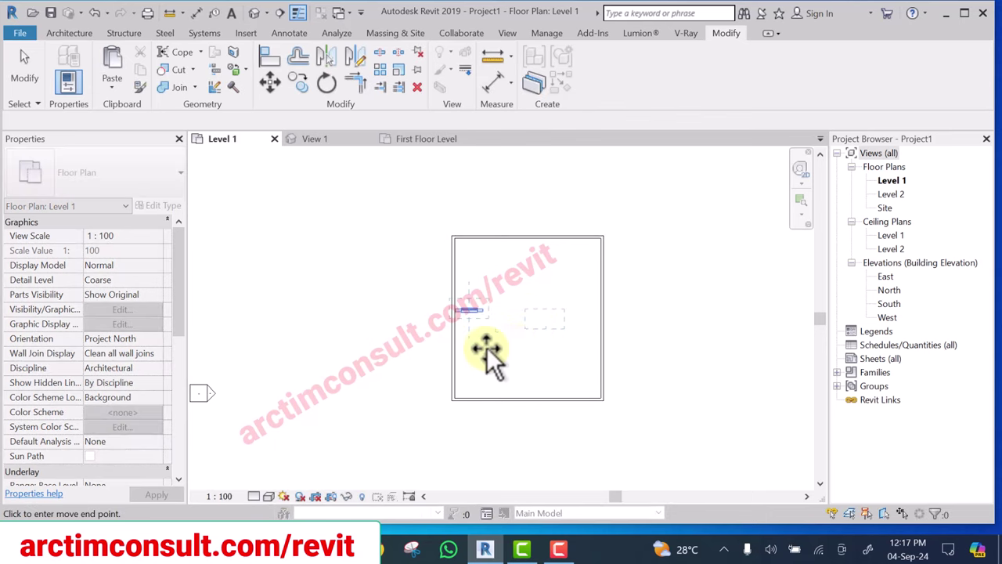
scroll(397, 329, "up", 1)
scroll(397, 327, "up", 1)
left_click(400, 319)
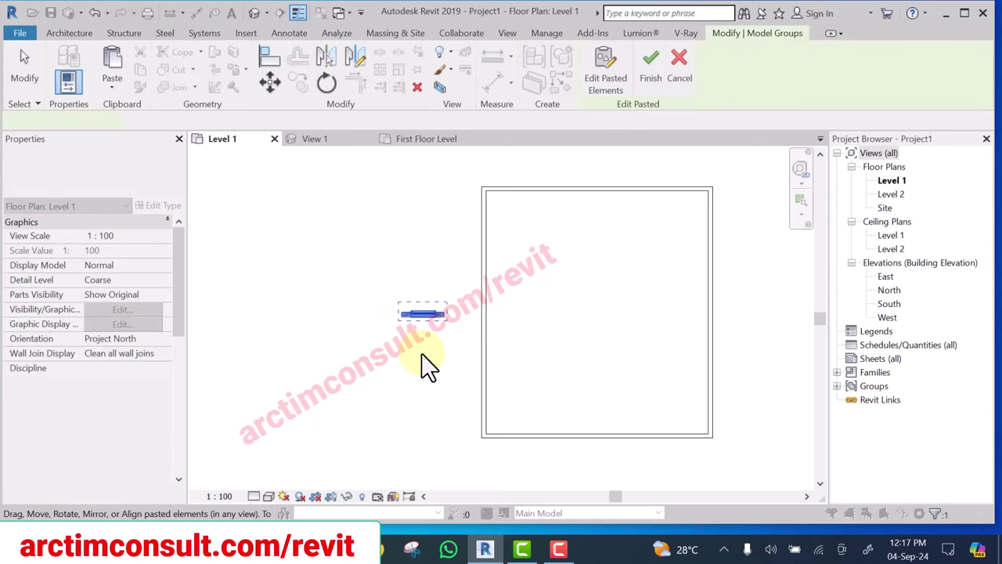
left_click(650, 65)
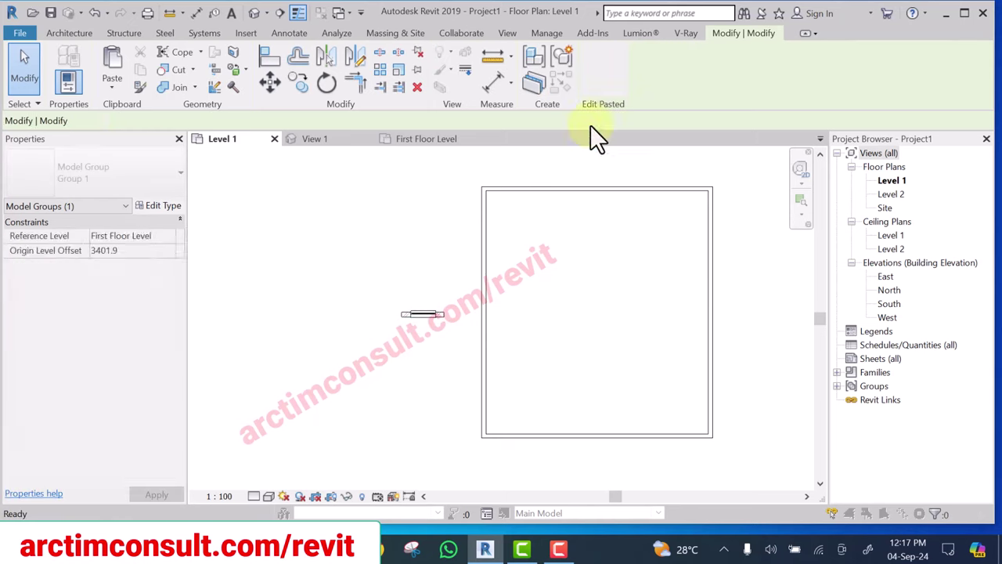
scroll(407, 336, "up", 4)
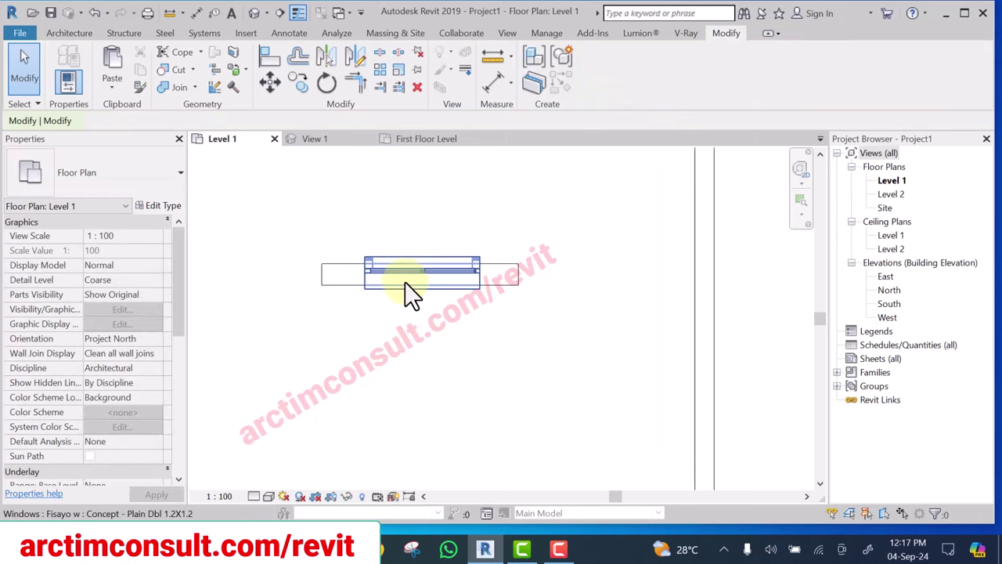
scroll(426, 274, "down", 2)
Use Create Similar to add Fisayo w windows to the left and top walls, then delete the pasted copy
left_click(425, 272)
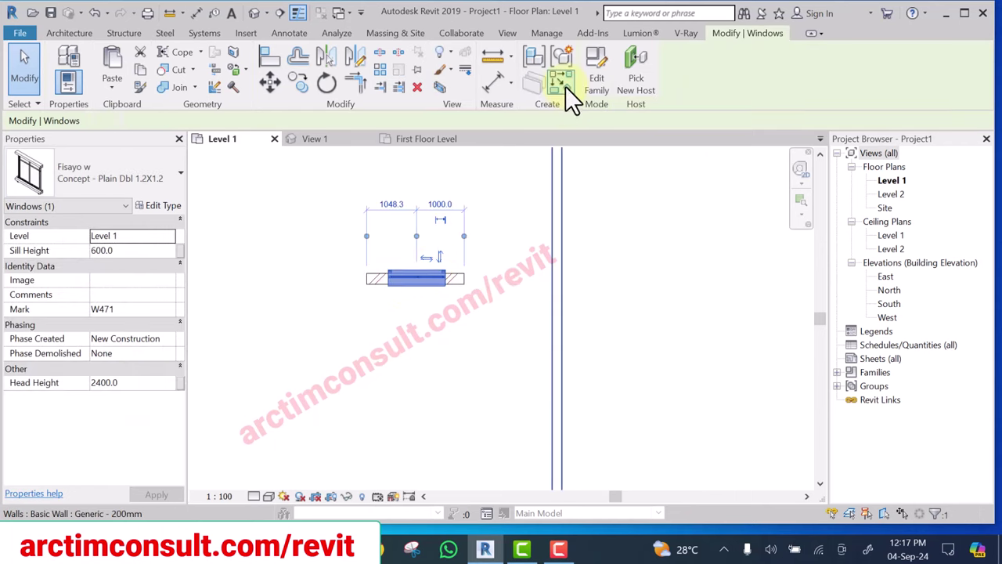
left_click(560, 81)
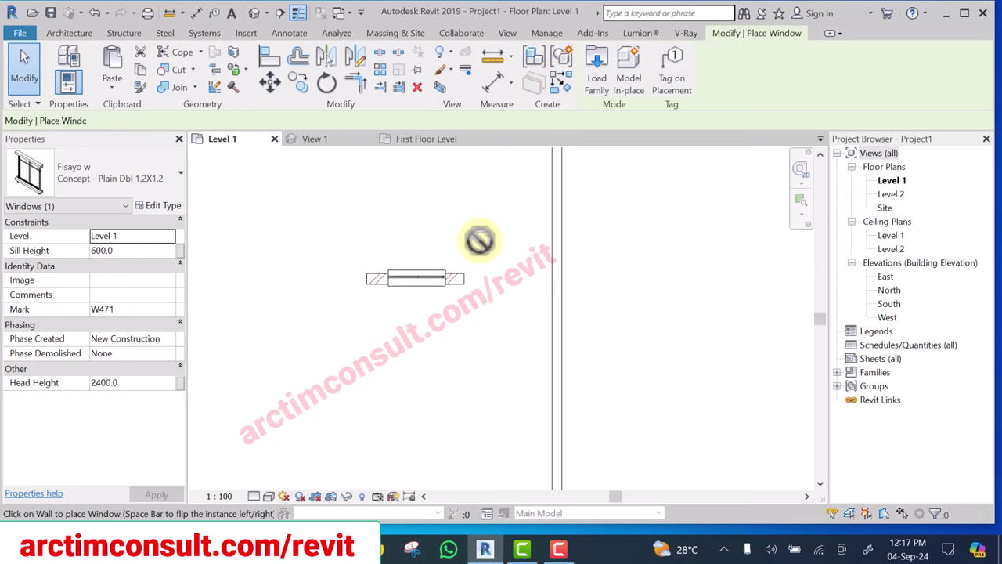
scroll(438, 347, "down", 2)
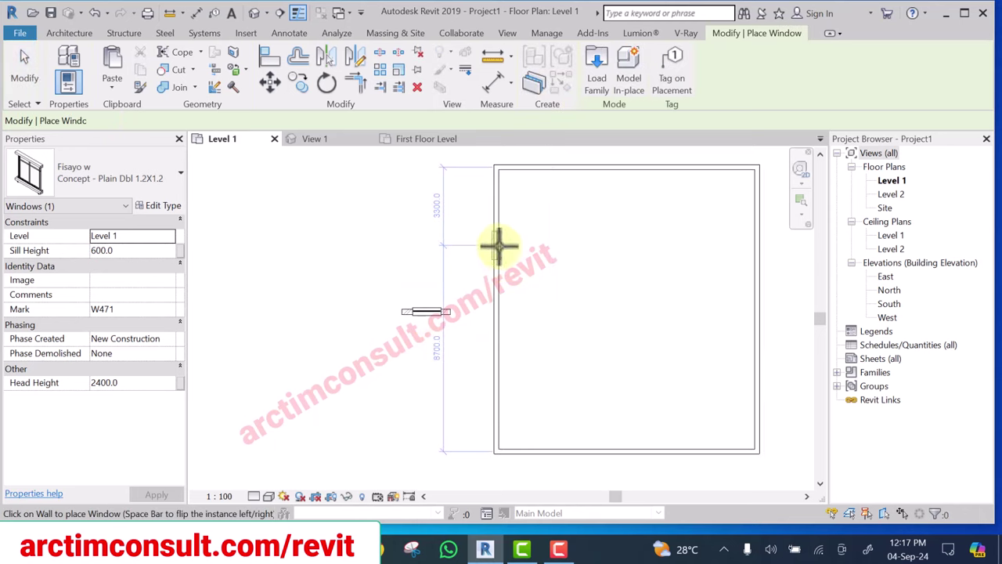
left_click(495, 248)
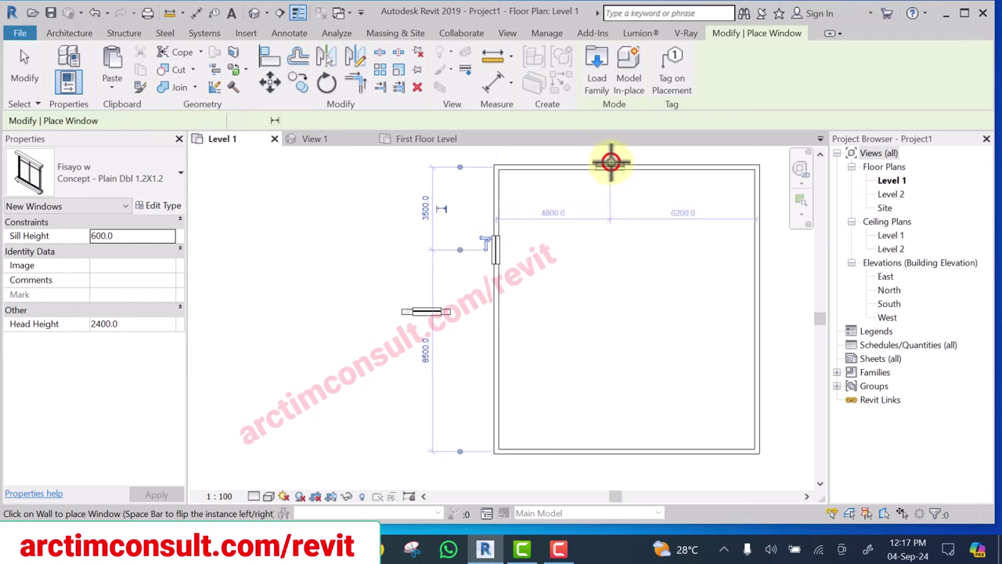
left_click(611, 162)
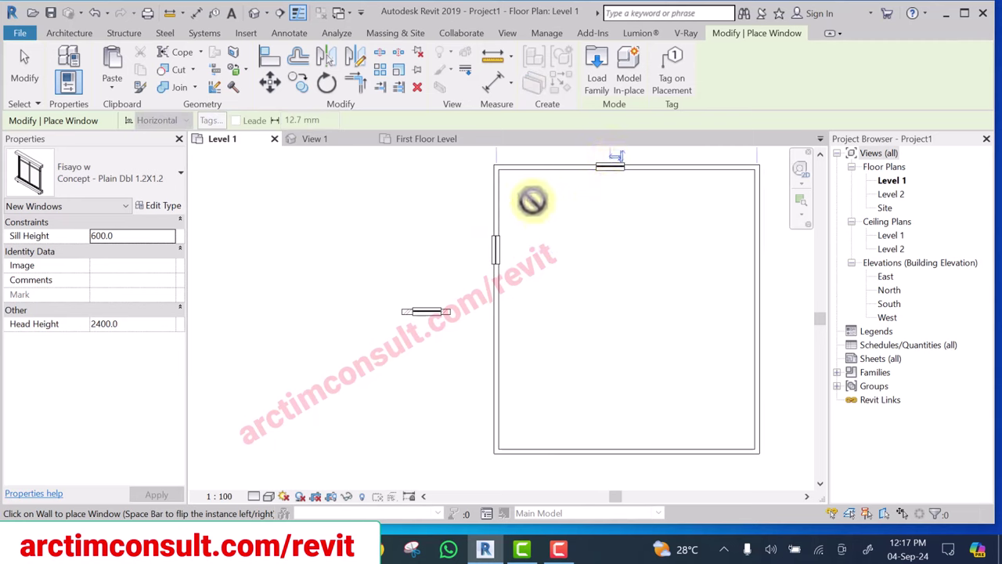
left_click(22, 56)
left_click_drag(456, 260, 363, 369)
key("Delete")
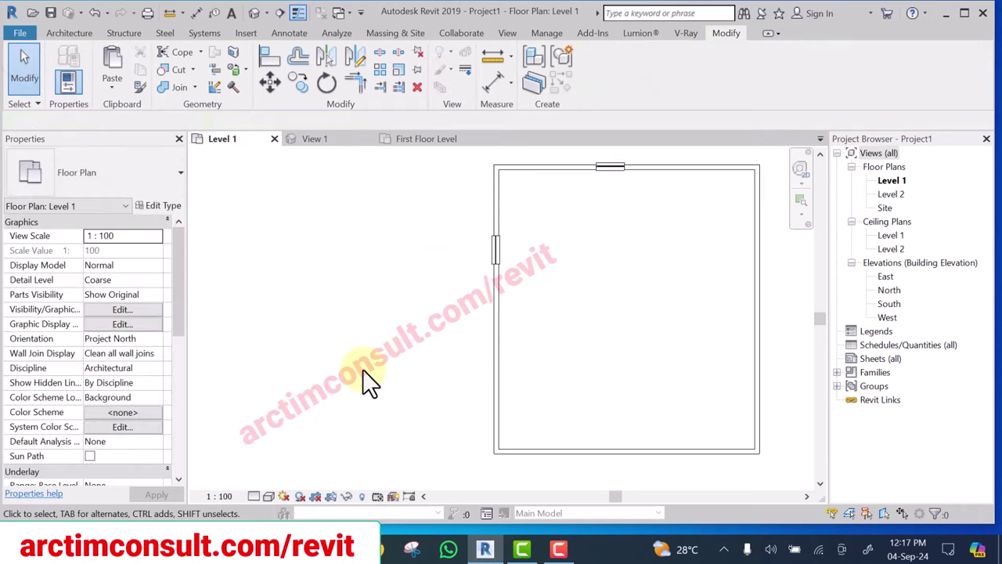
Open Project1's default 3D view and orbit around the walled box to inspect both Fisayo w windows
left_click(253, 12)
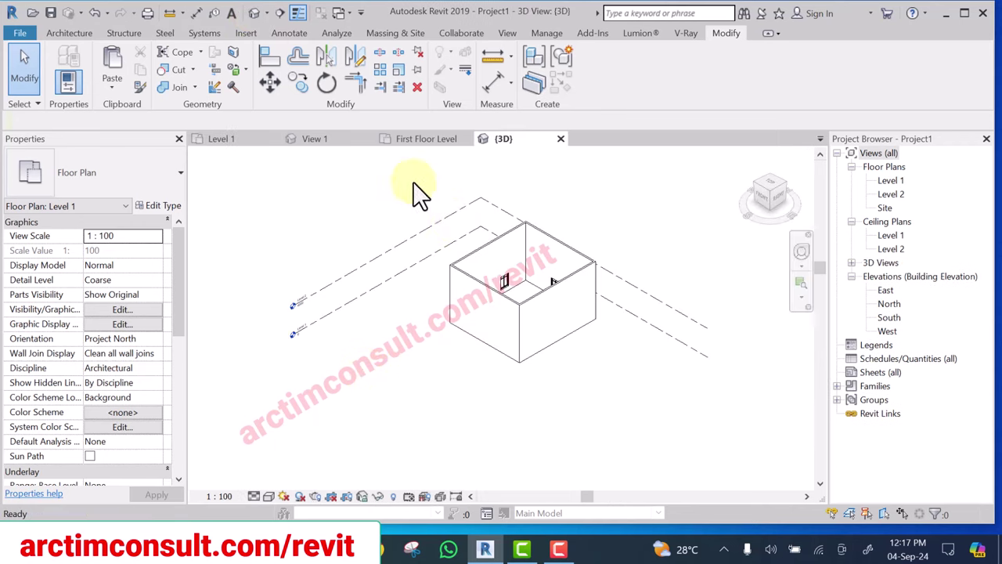
scroll(484, 305, "up", 5)
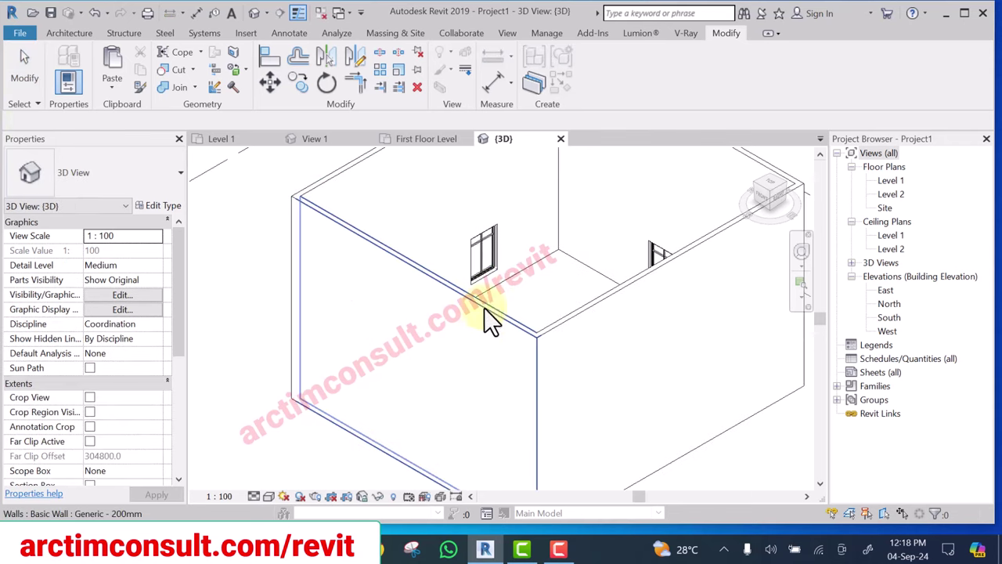
scroll(436, 368, "down", 3)
middle_click_drag(436, 369, 665, 307, "shift")
scroll(324, 356, "up", 6)
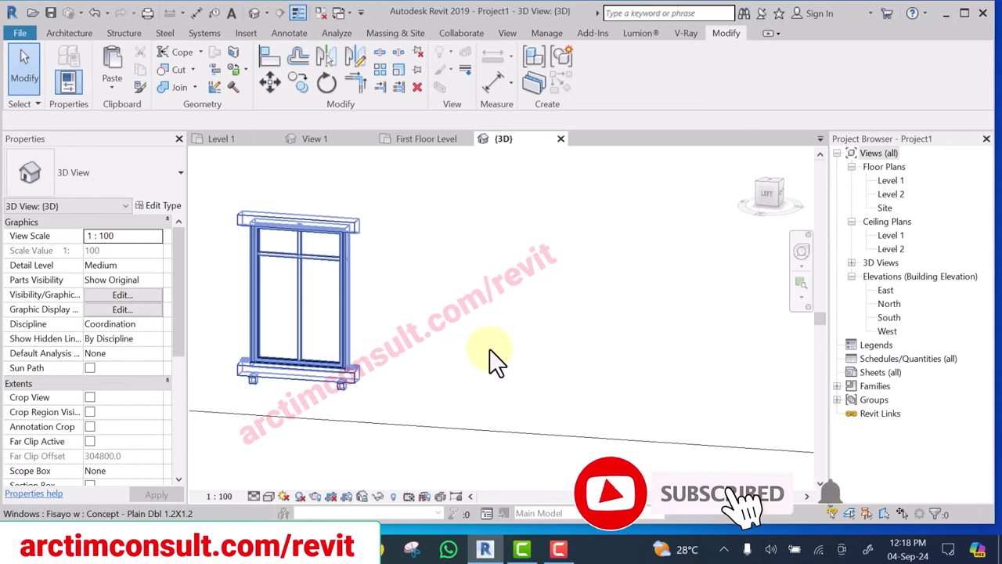
scroll(494, 349, "down", 3)
middle_click_drag(446, 400, 409, 399, "shift")
scroll(425, 365, "down", 4)
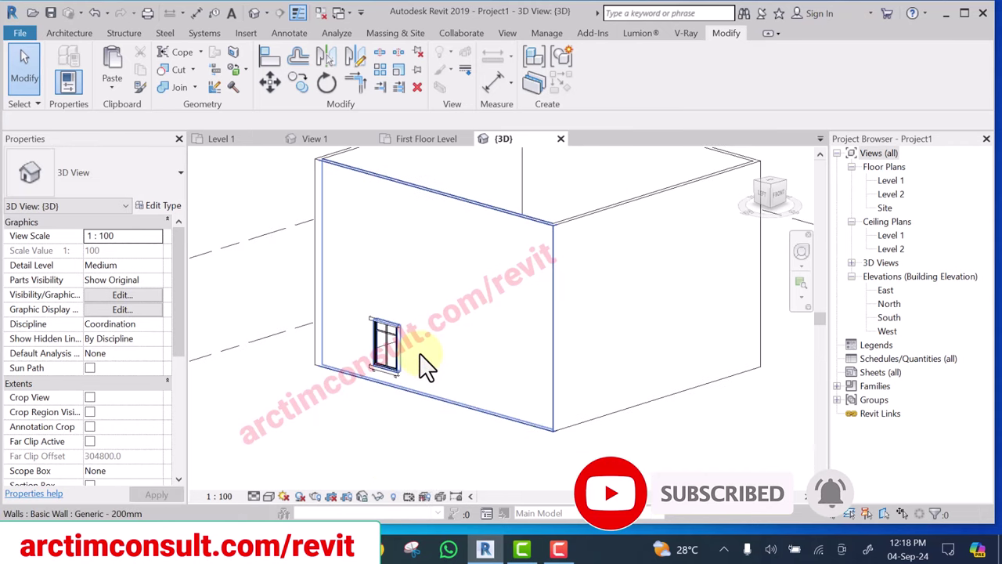